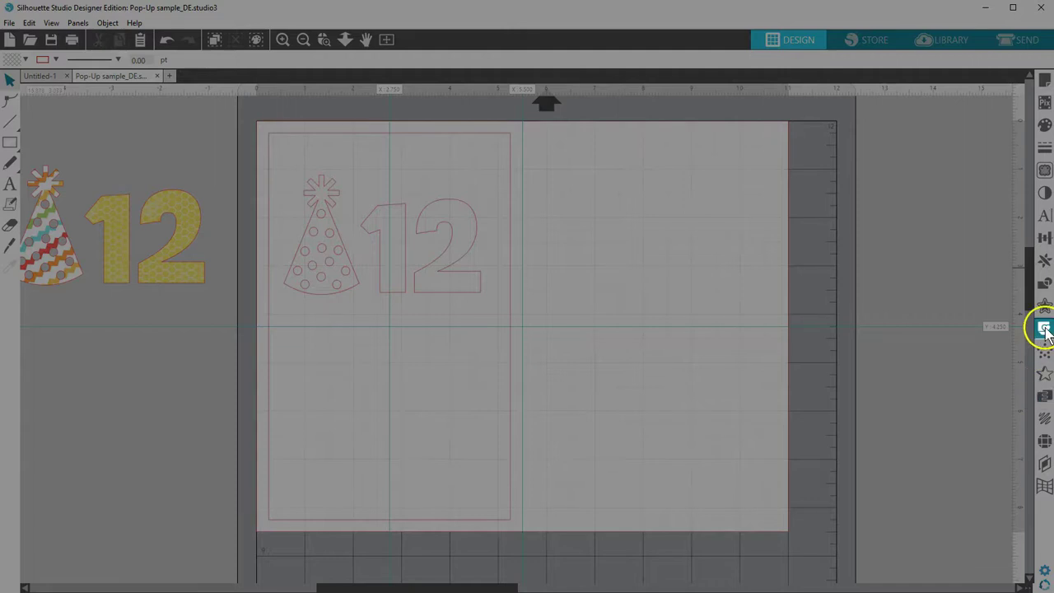
Open the Popup settings panel and move it over the middle of the page.
click(1042, 333)
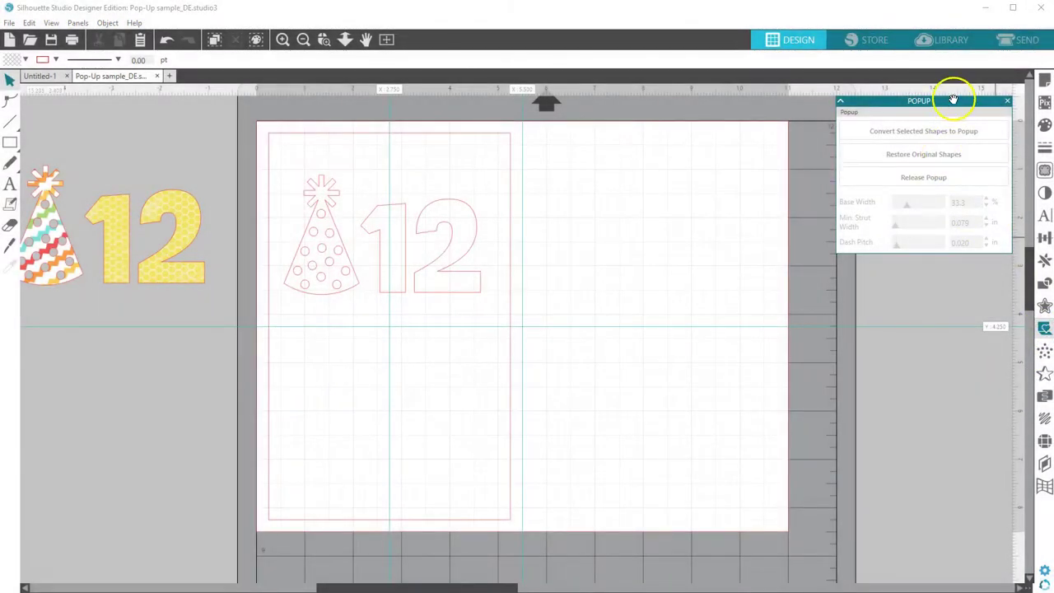
drag(953, 99, 653, 137)
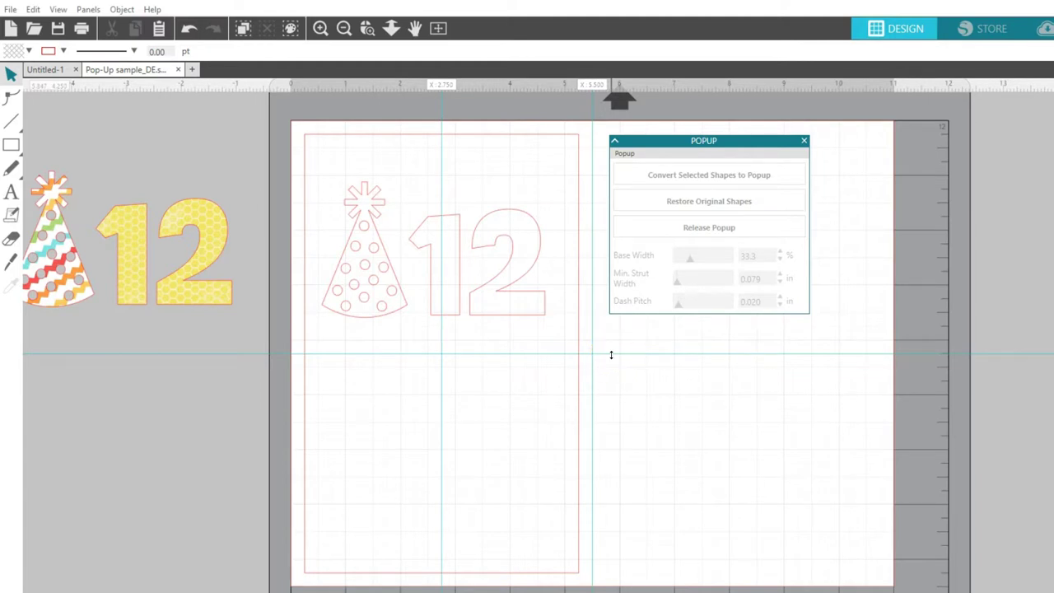
Select the 12 and party hat outlines and convert them into a pop-up with struts and fold lines.
click(611, 355)
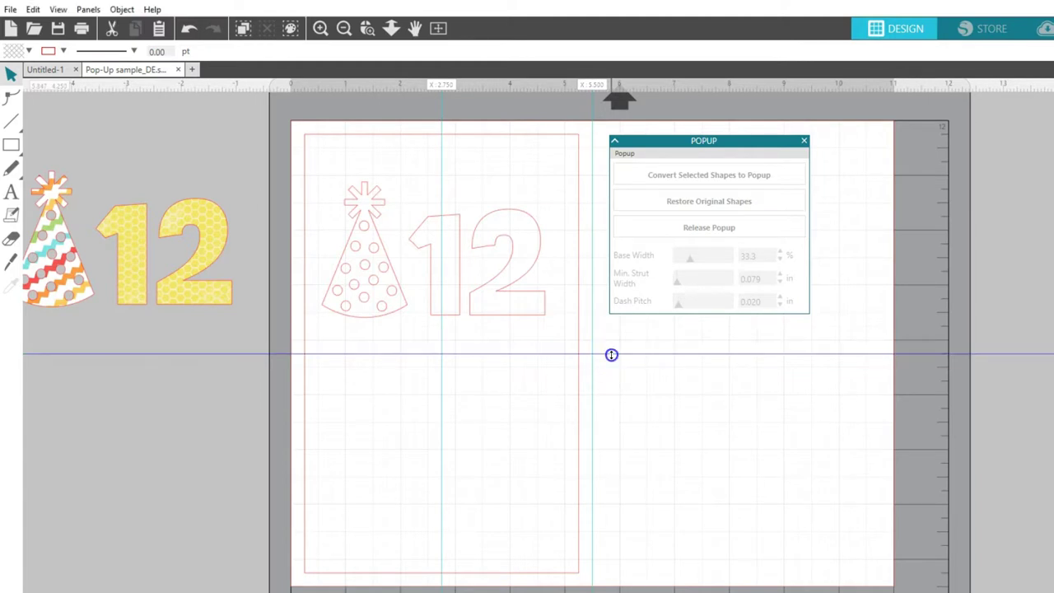
click(441, 164)
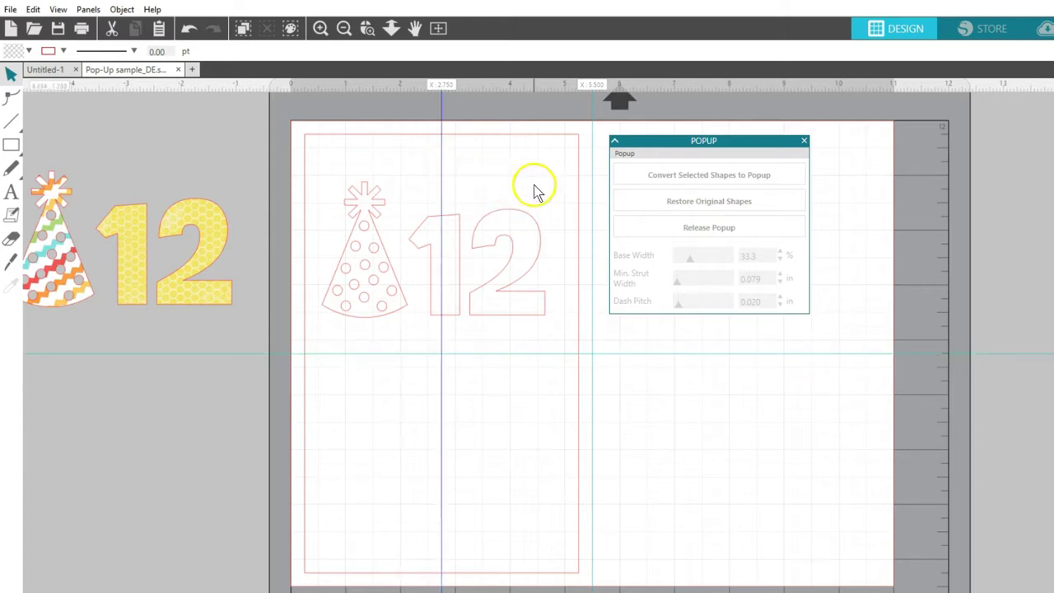
click(477, 245)
shift+click(373, 274)
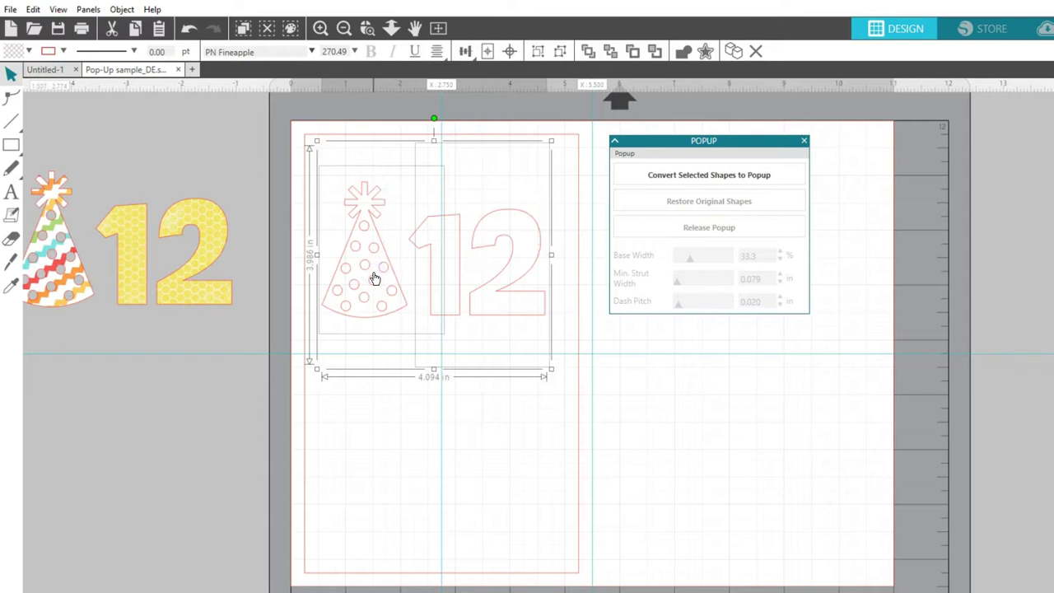
click(631, 178)
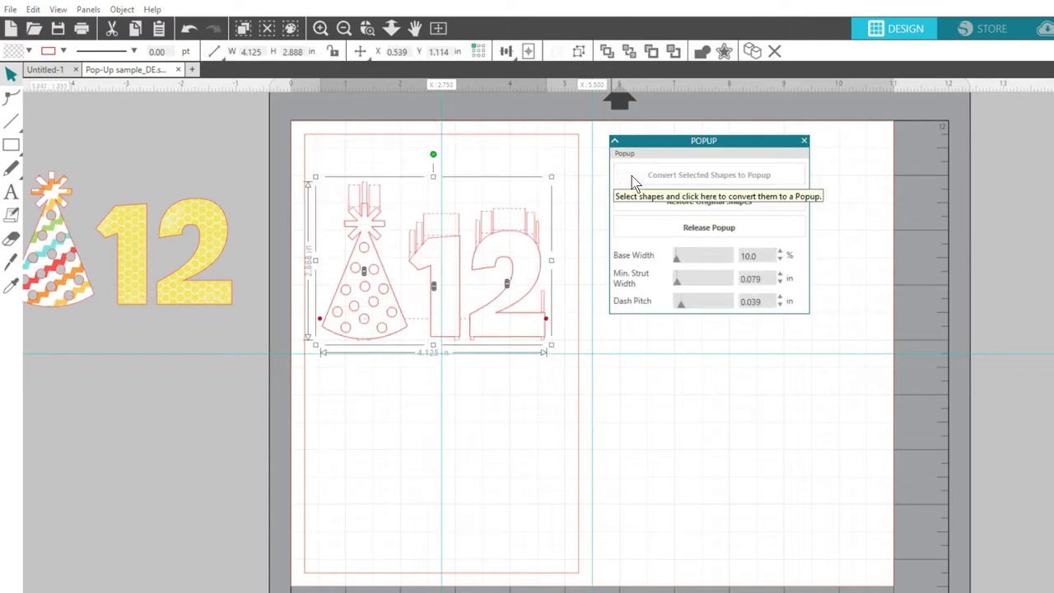
click(254, 310)
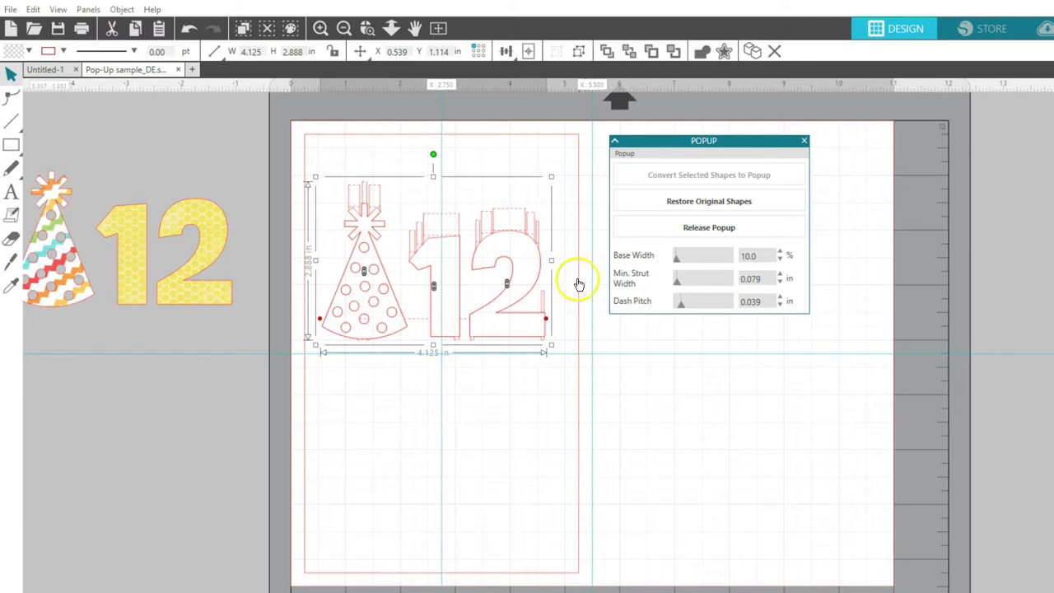
Zoom in on the pop-up and drag both ends of the fold baseline outward, widening it to 5.010 in.
drag(487, 272, 494, 302)
click(367, 30)
drag(221, 106, 880, 474)
scroll(650, 498, down, 2)
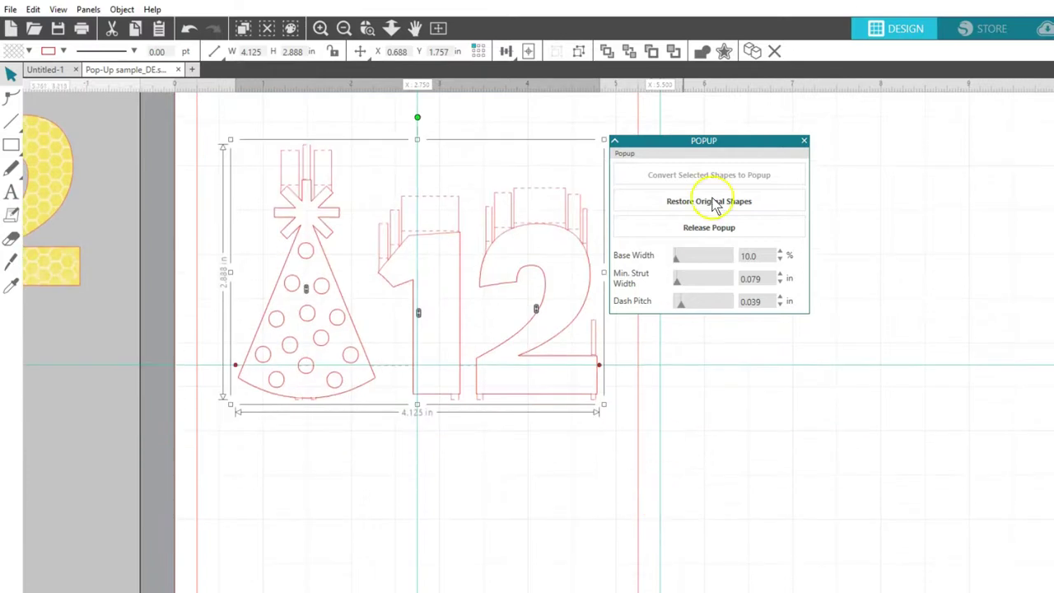
drag(743, 140, 823, 259)
drag(388, 369, 388, 368)
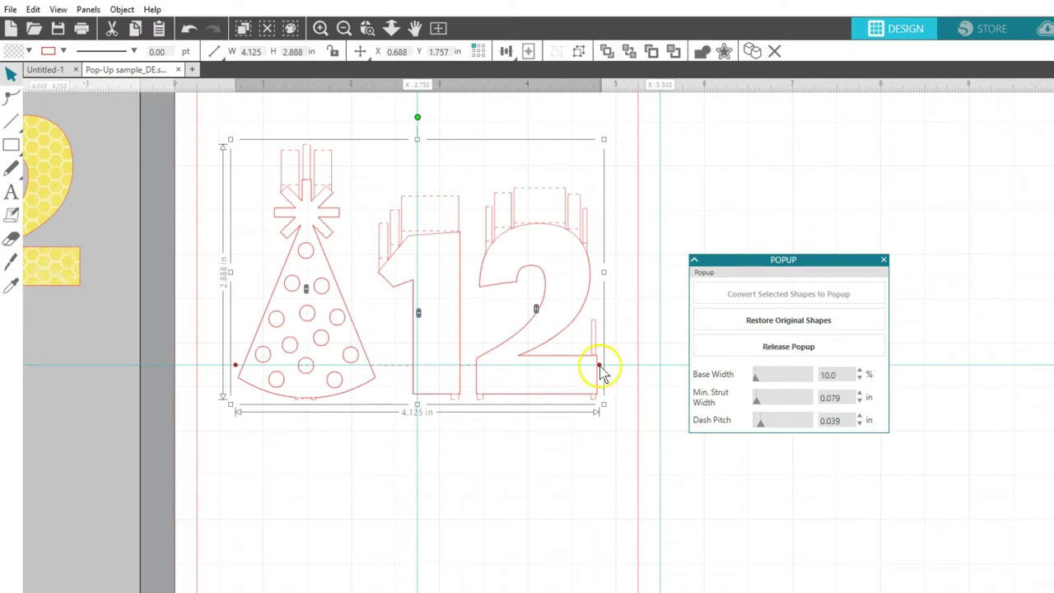
drag(599, 367, 639, 370)
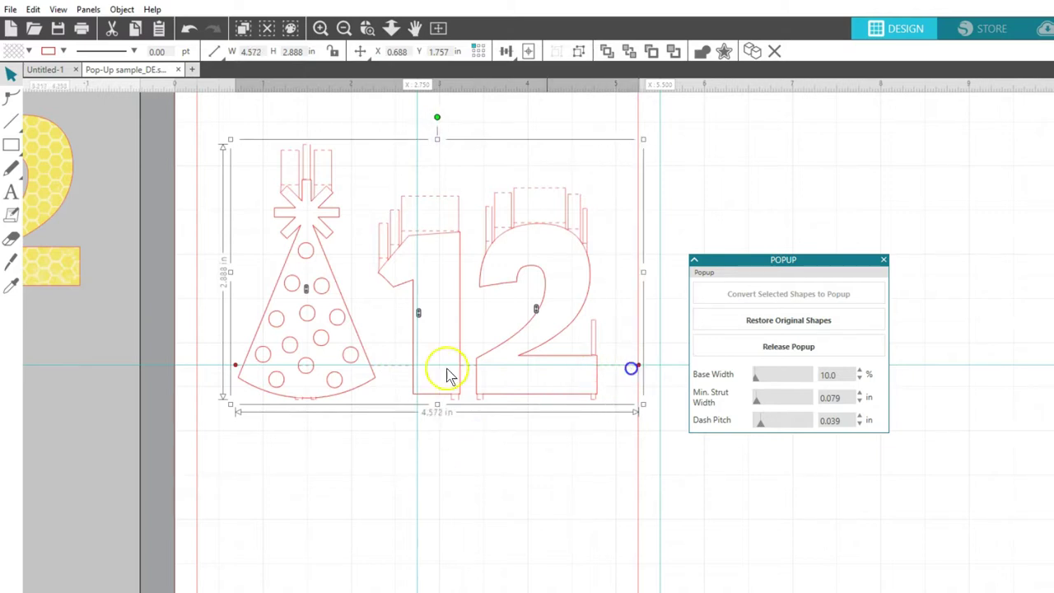
drag(237, 367, 197, 364)
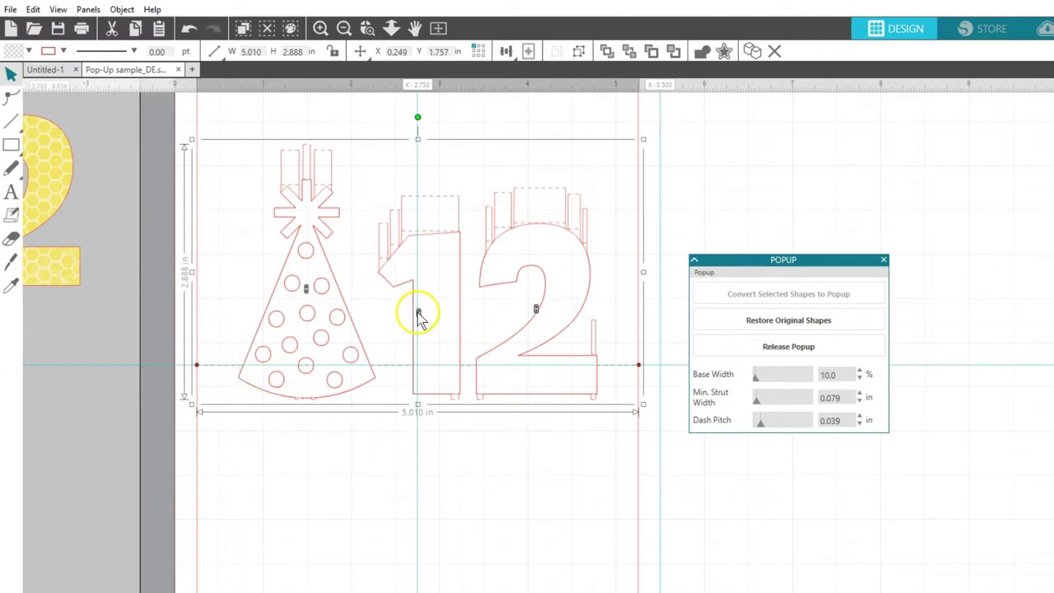
Stretch the 1, party hat and 2 downward below the fold line, giving a 3.259 in tall pop-up.
drag(418, 315, 417, 354)
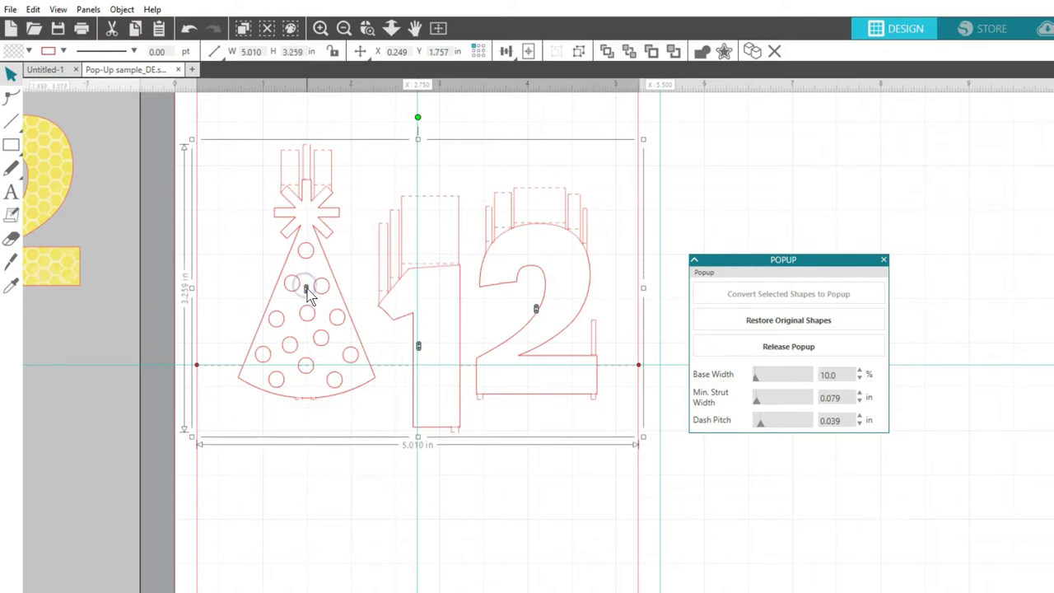
drag(307, 295, 307, 300)
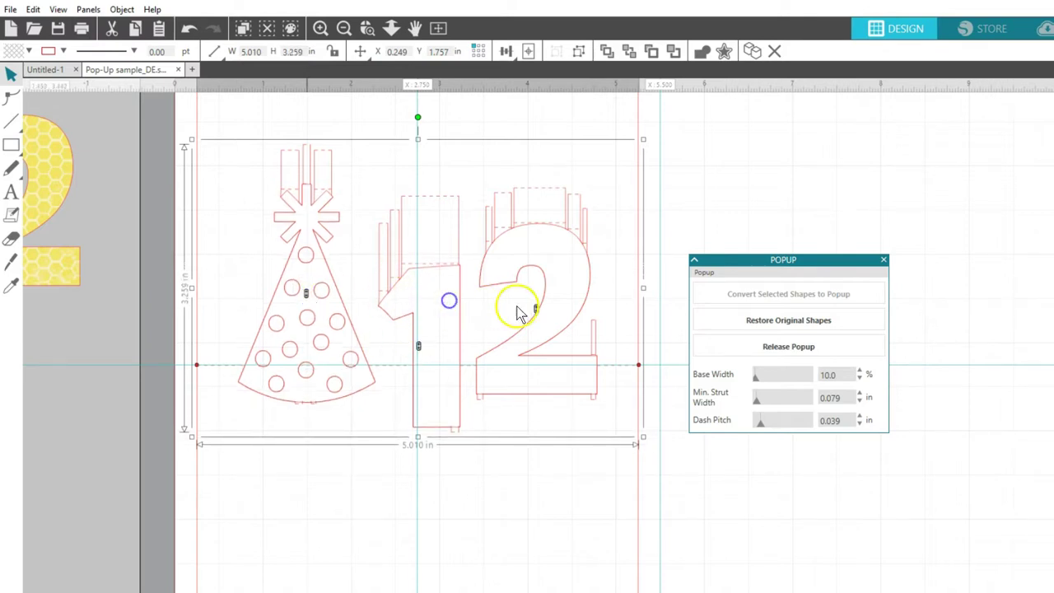
drag(536, 309, 538, 331)
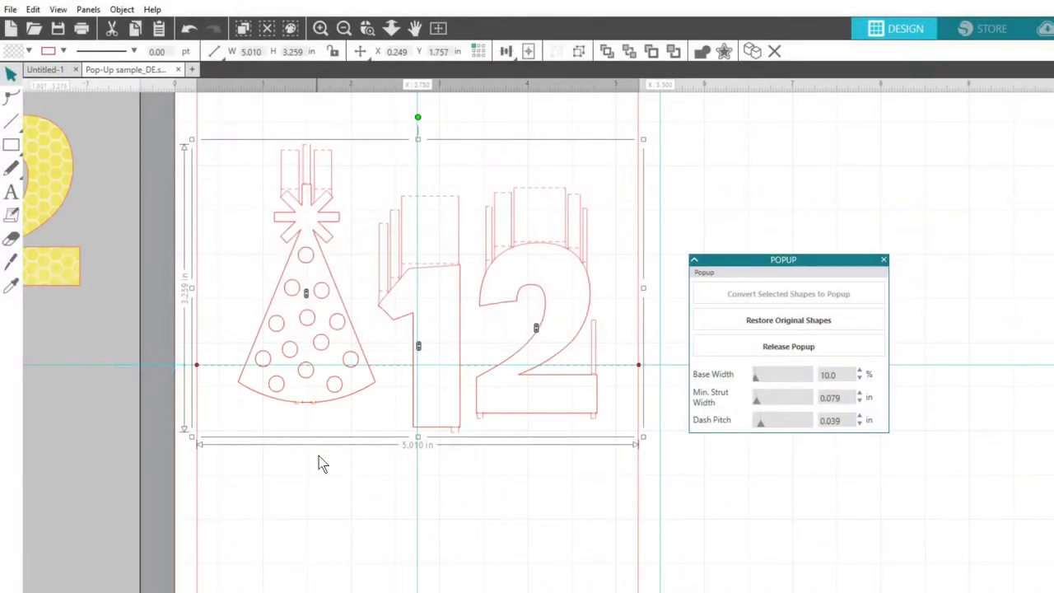
Set the pop-up Base Width to 31%, Min. Strut Width to 0.11 in and Dash Pitch to 0.044 in.
drag(754, 376, 761, 387)
double_click(830, 375)
text(31)
click(739, 405)
mouse_move(755, 401)
mouse_down()
mouse_move(770, 409)
mouse_move(762, 403)
mouse_up()
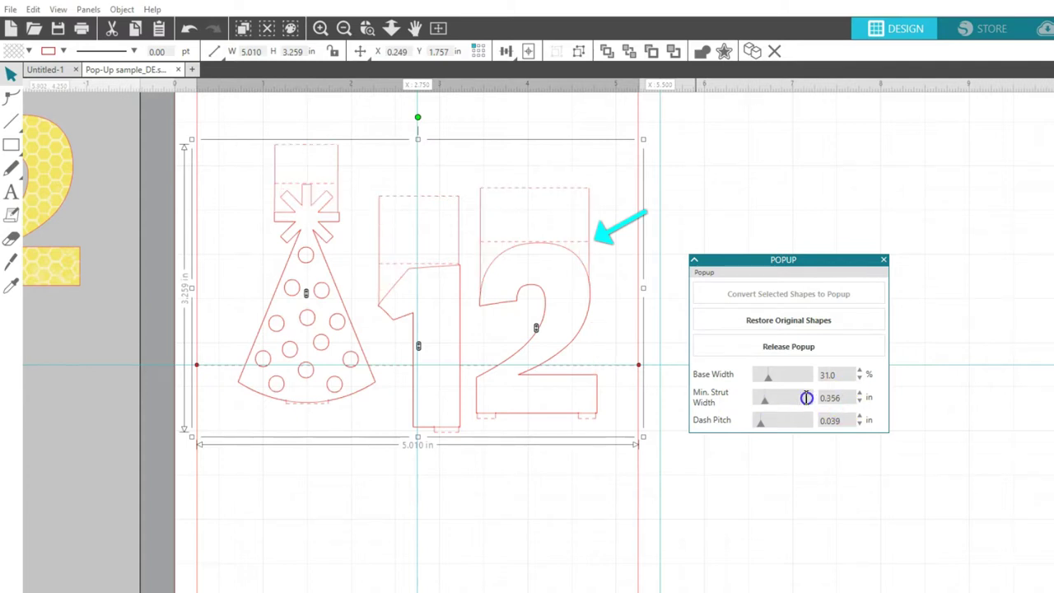
double_click(806, 398)
text(0.11)
key(Return)
mouse_move(760, 422)
mouse_down()
mouse_move(769, 430)
mouse_move(757, 432)
mouse_up()
double_click(815, 420)
text(.0)
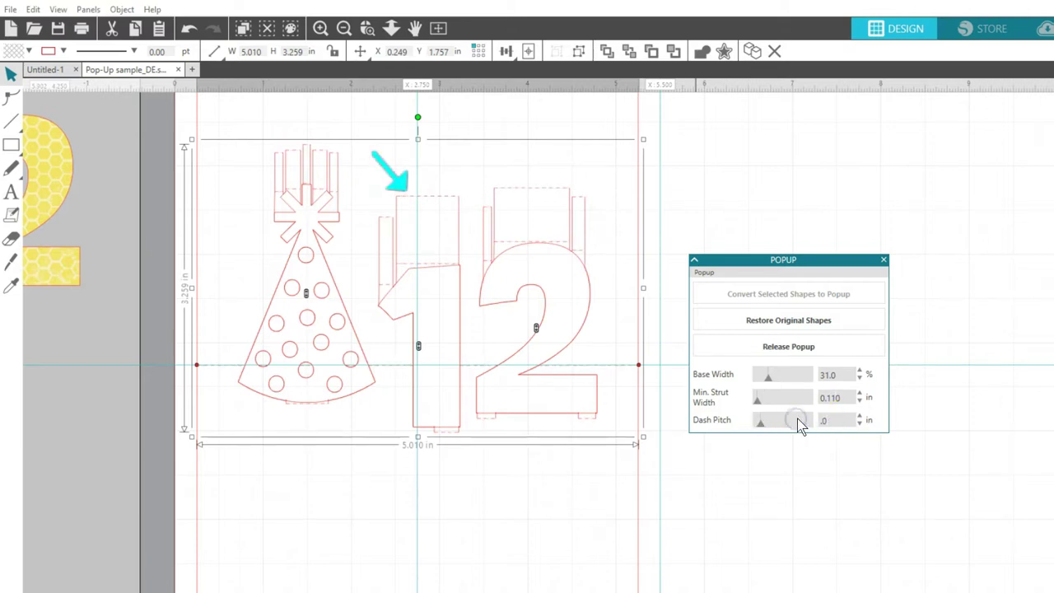
text(44)
key(Return)
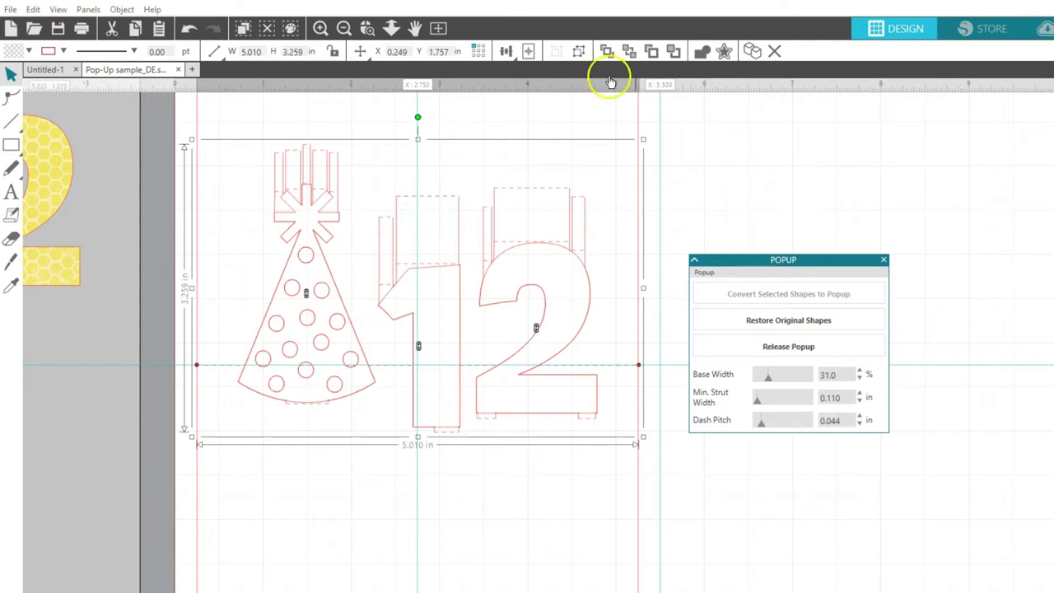
click(438, 28)
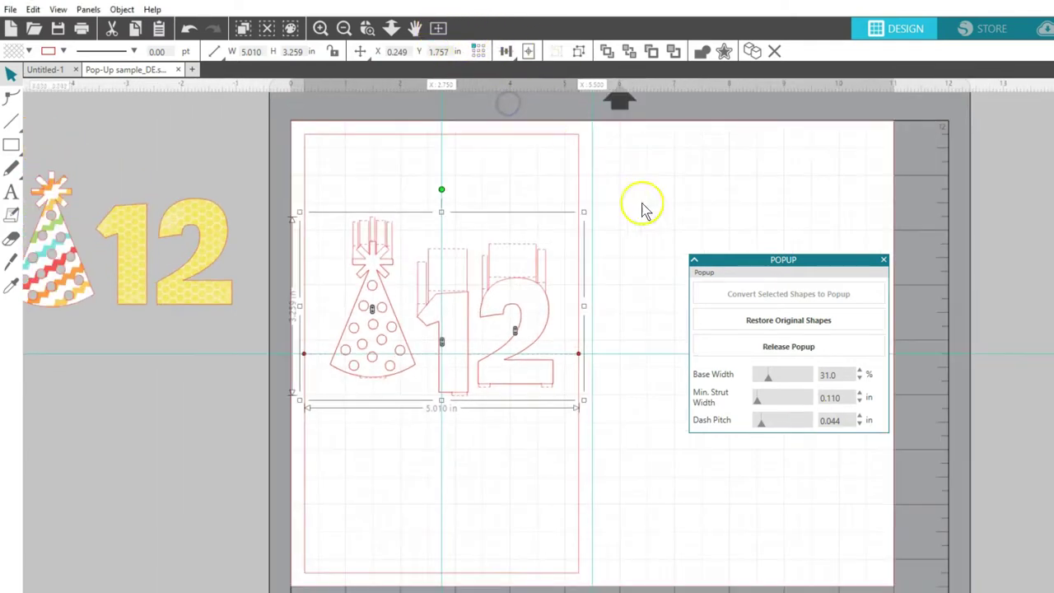
click(742, 321)
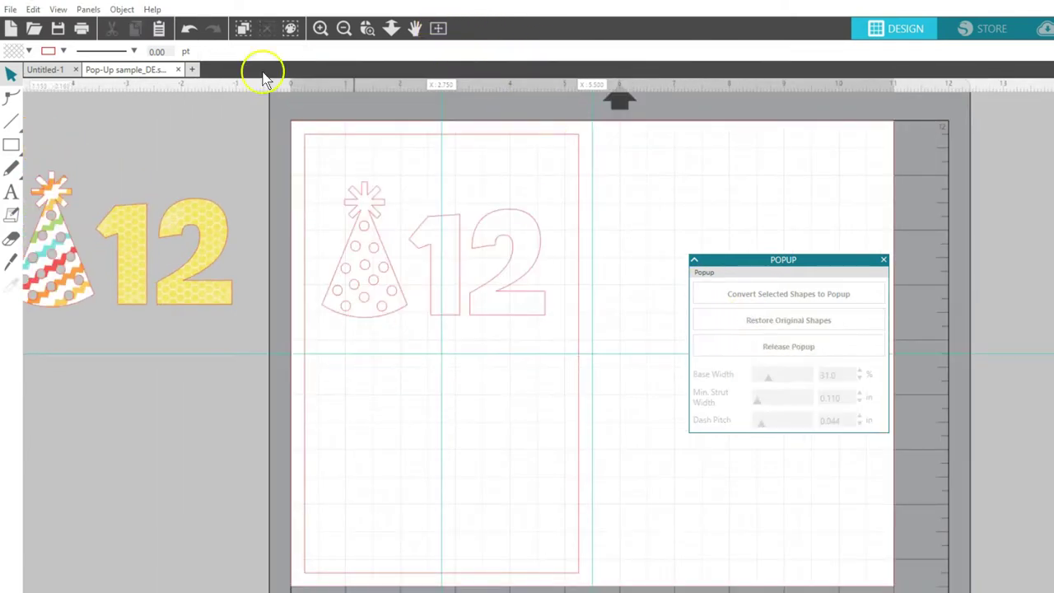
click(188, 28)
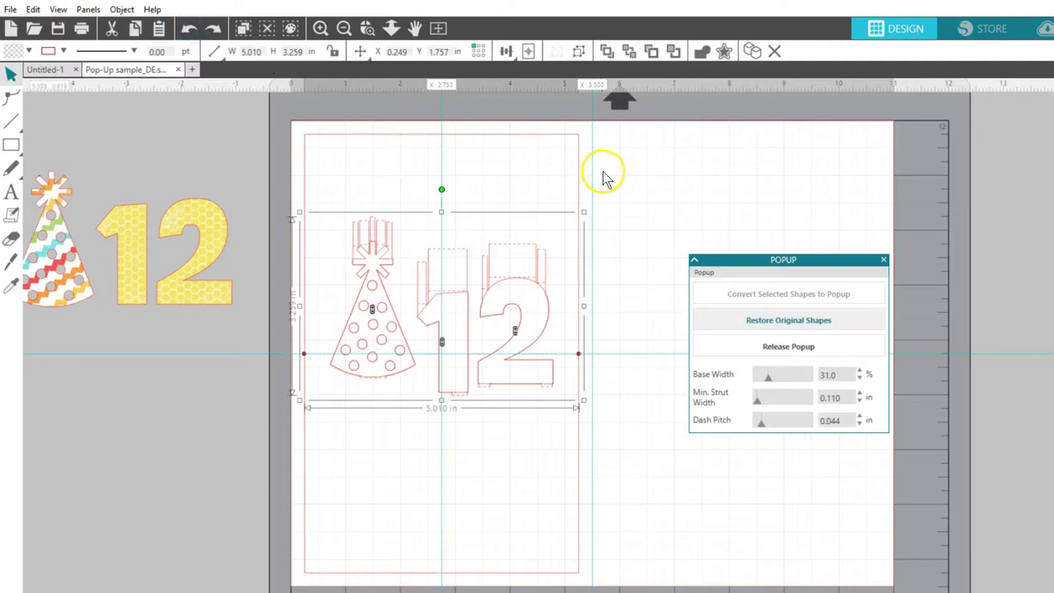
click(719, 346)
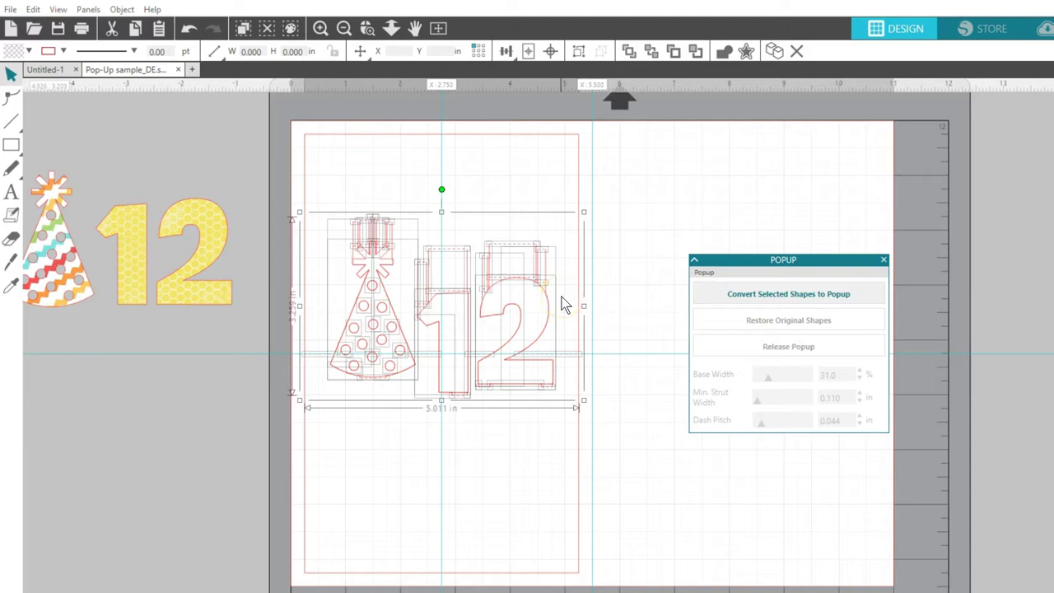
click(189, 29)
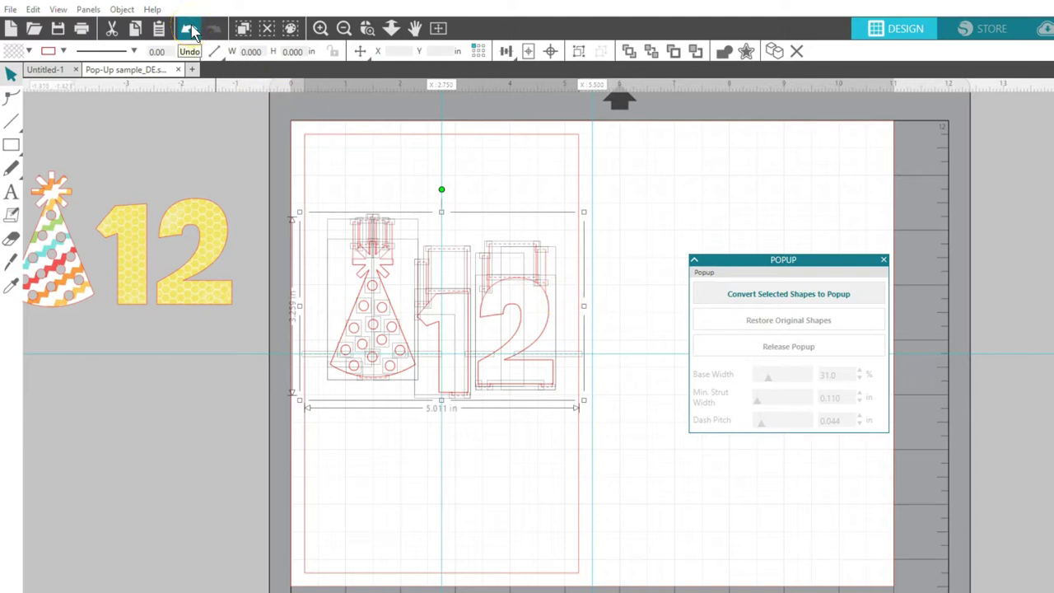